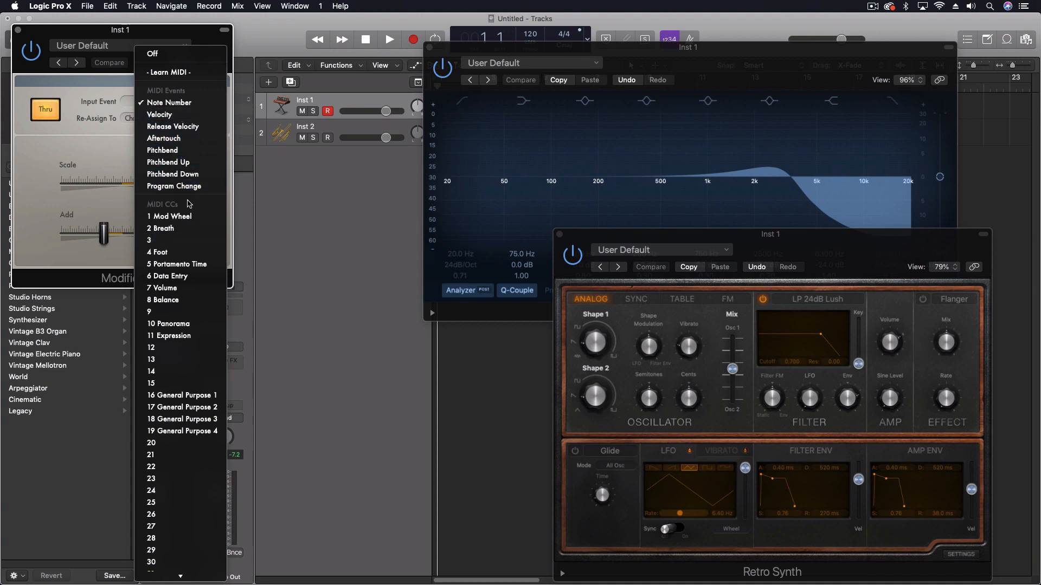
- Reposition the Retro Synth window and bring the Channel EQ window in front of it
{"action": "left_click", "coordinate": [319, 309]}
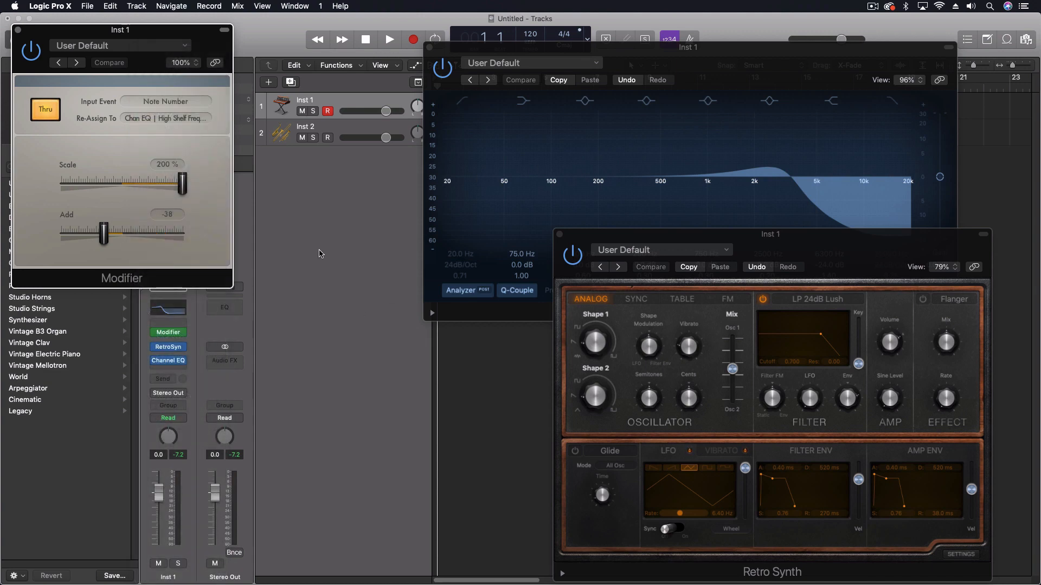
{"action": "left_click_drag", "start_coordinate": [777, 249], "coordinate": [806, 239]}
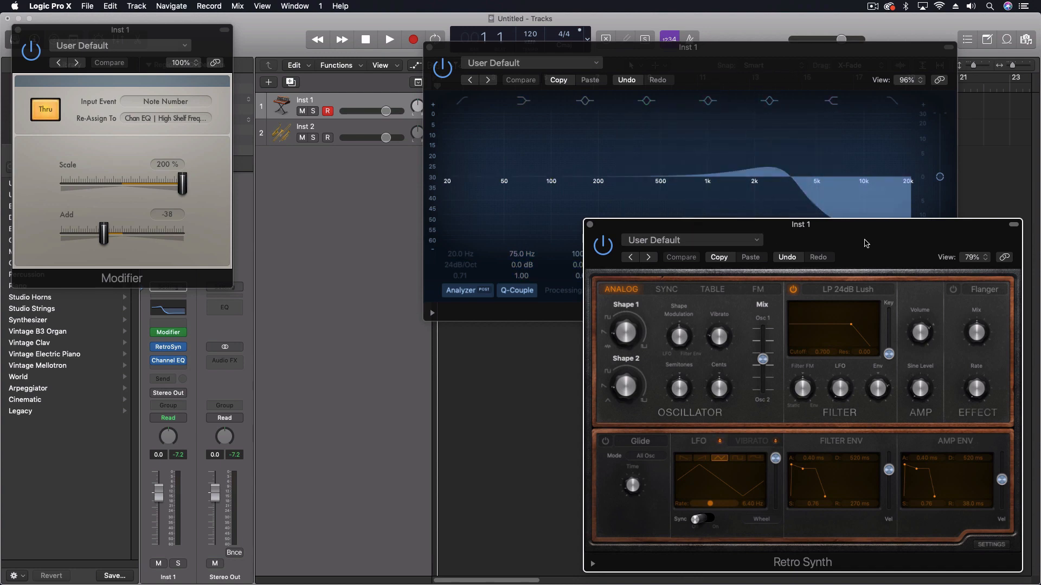
{"action": "left_click_drag", "start_coordinate": [857, 245], "coordinate": [823, 237]}
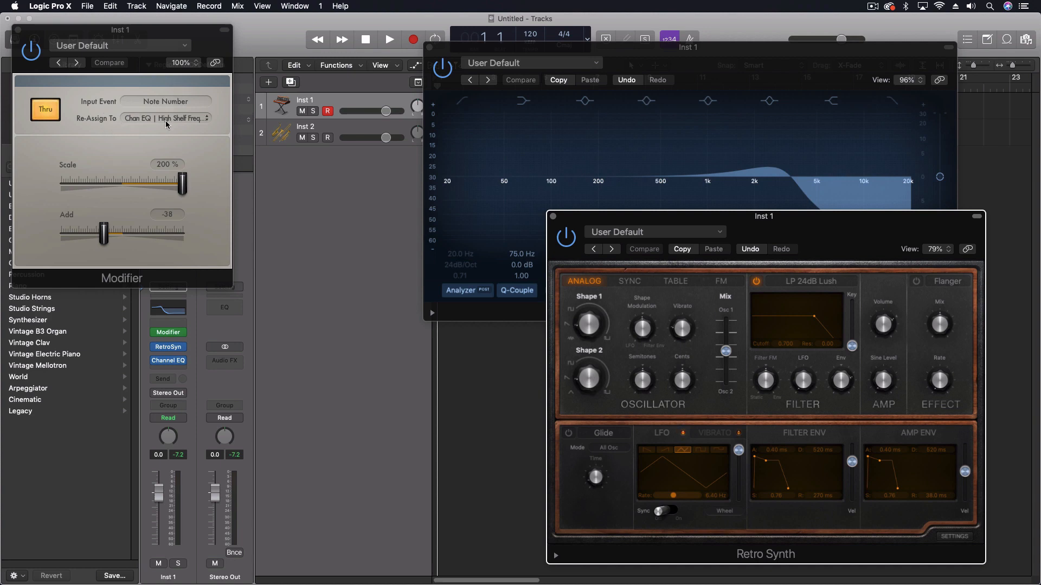
{"action": "left_click", "coordinate": [709, 62]}
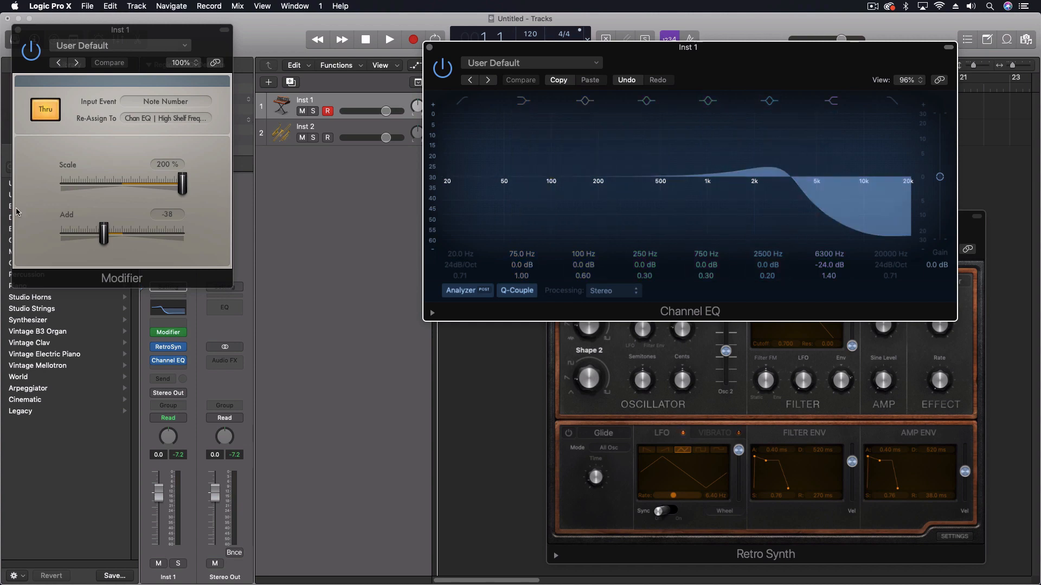
- Toggle the Modifier's Thru option and leave it switched off
{"action": "left_click", "coordinate": [49, 113]}
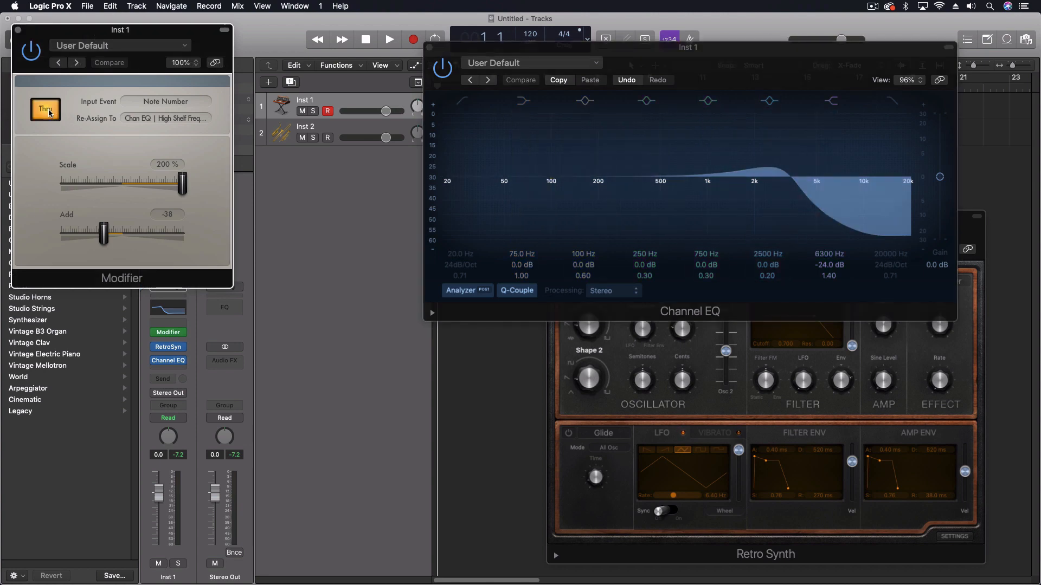
{"action": "left_click", "coordinate": [49, 108]}
{"action": "left_click", "coordinate": [46, 115]}
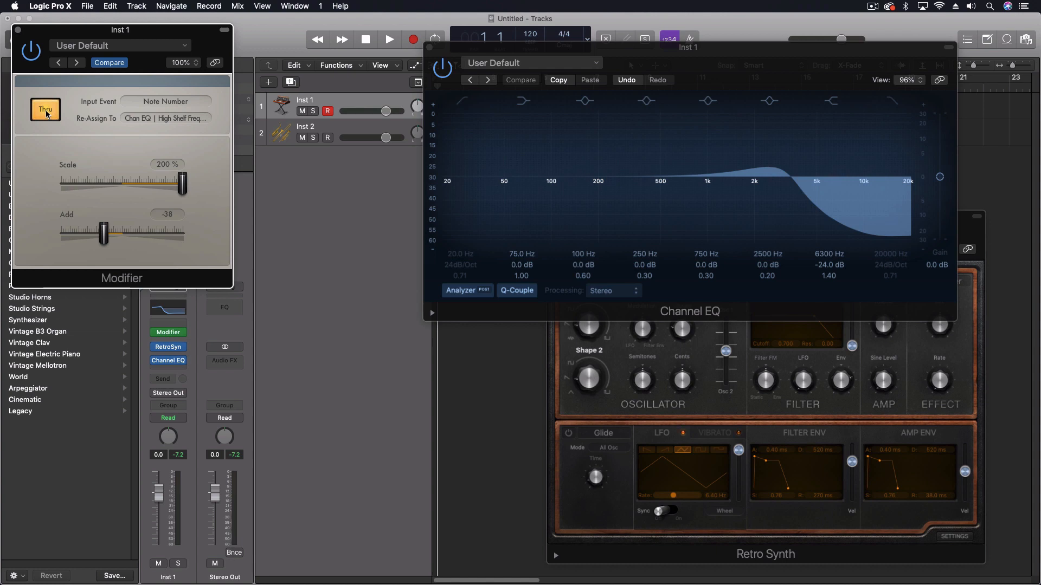
{"action": "left_click", "coordinate": [47, 114]}
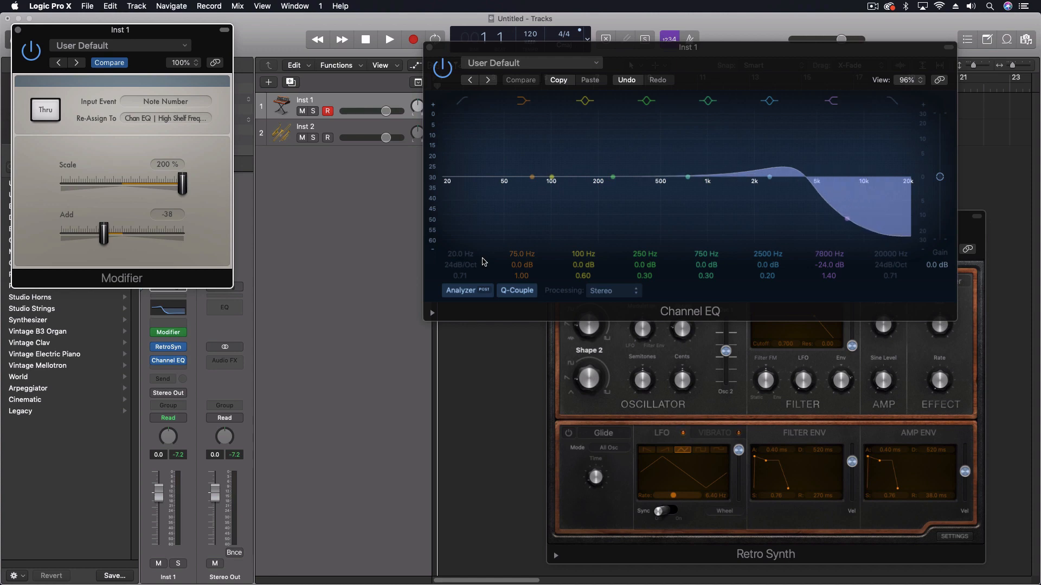
- Disable the Channel EQ's high shelf band and enable its high cut band
{"action": "left_click", "coordinate": [154, 120]}
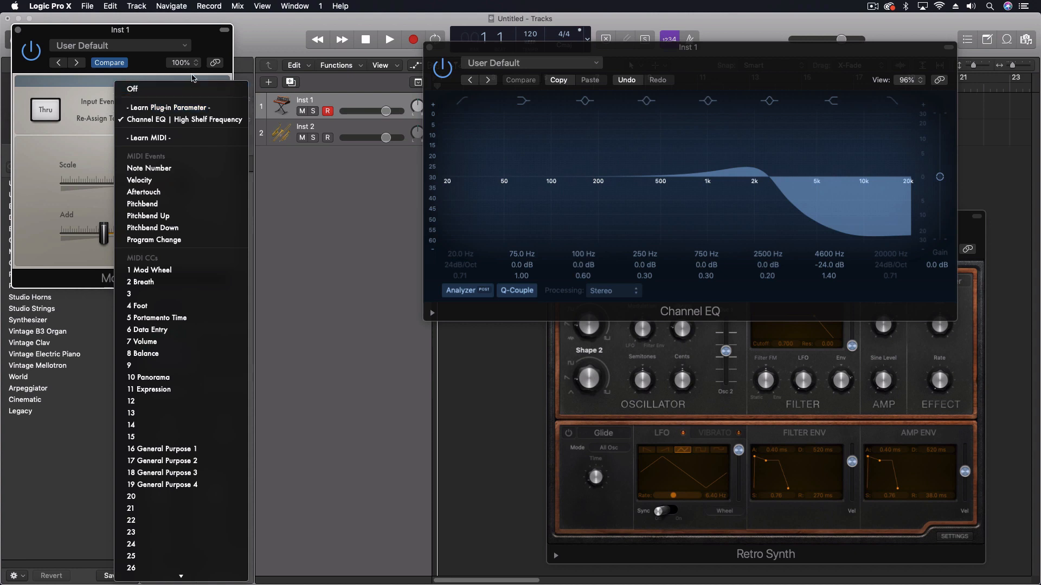
{"action": "left_click", "coordinate": [194, 78]}
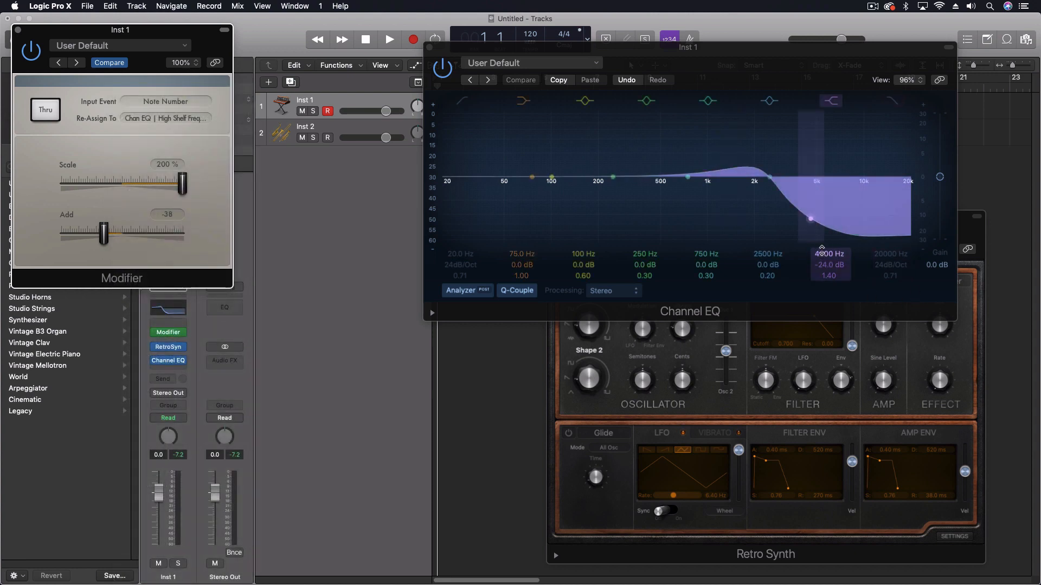
{"action": "left_click", "coordinate": [830, 101]}
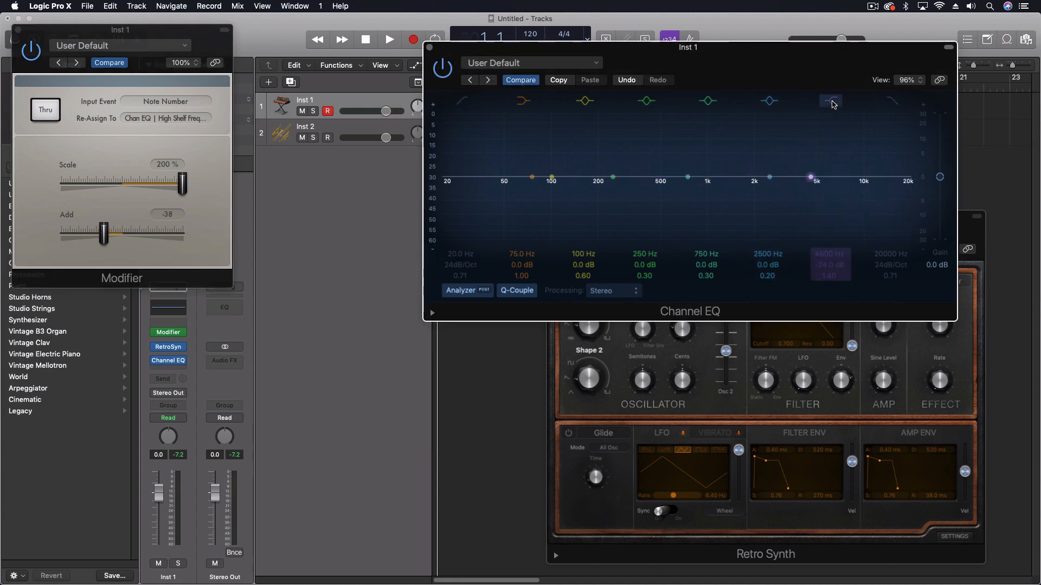
{"action": "left_click", "coordinate": [892, 102]}
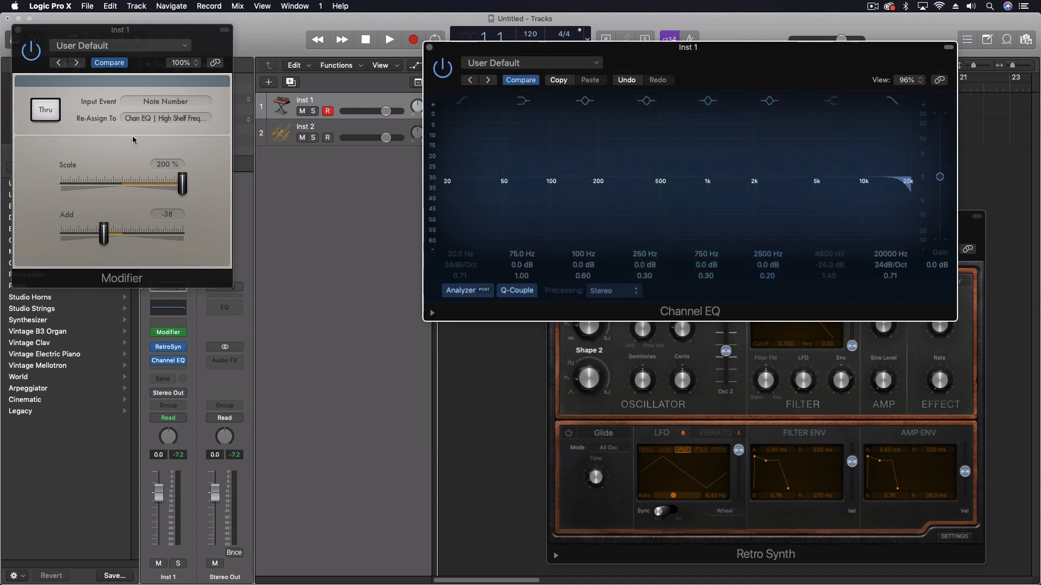
- Re-assign the Modifier's output to the Channel EQ's High Cut Frequency using Learn Plug-in Parameter
{"action": "left_click", "coordinate": [146, 121]}
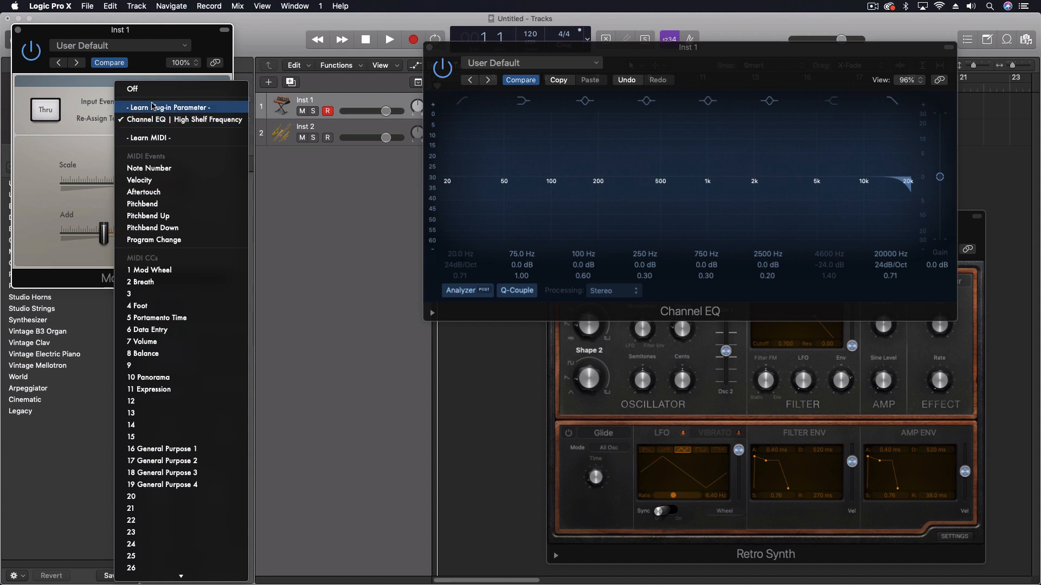
{"action": "left_click", "coordinate": [153, 106]}
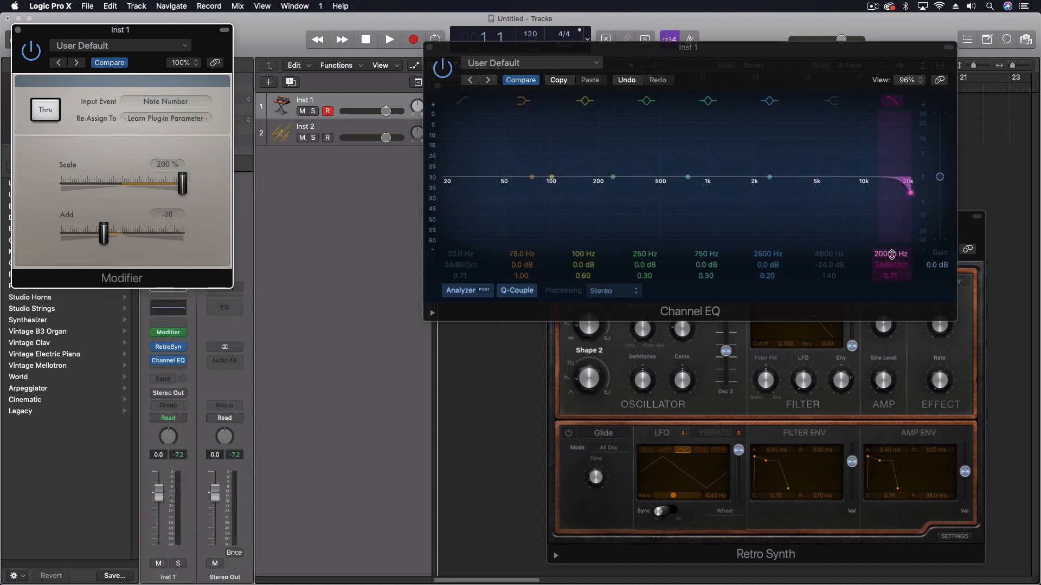
{"action": "left_click", "coordinate": [892, 254]}
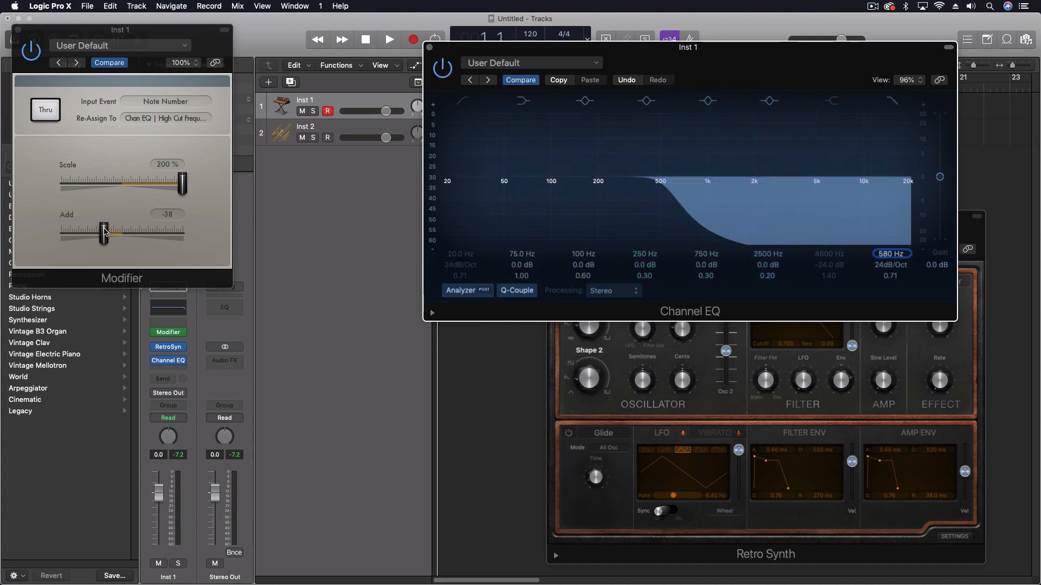
- Set the Modifier's Add value to -54 and switch Thru on
{"action": "left_click_drag", "start_coordinate": [104, 232], "coordinate": [99, 229]}
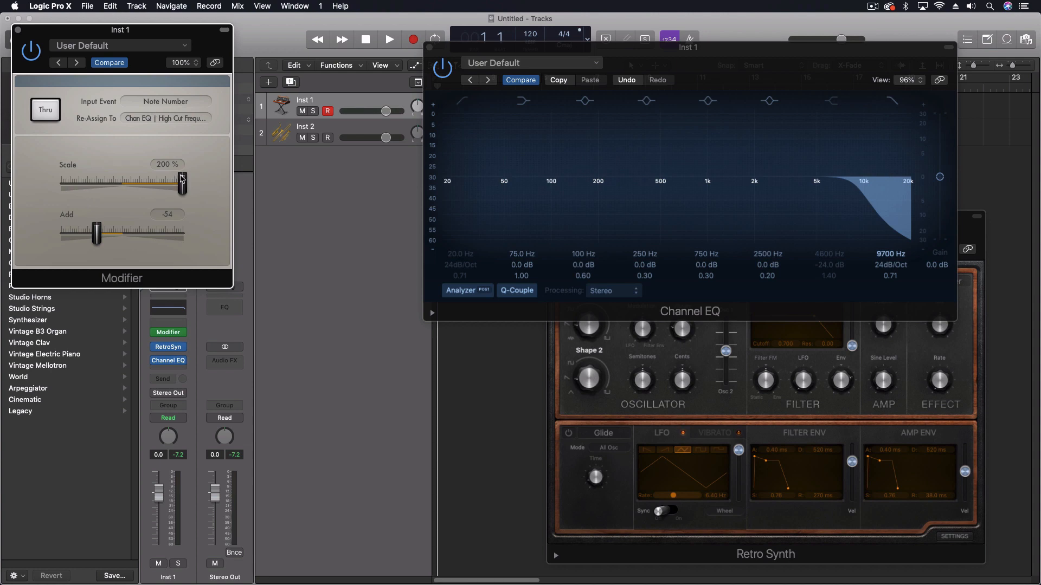
{"action": "left_click", "coordinate": [52, 113]}
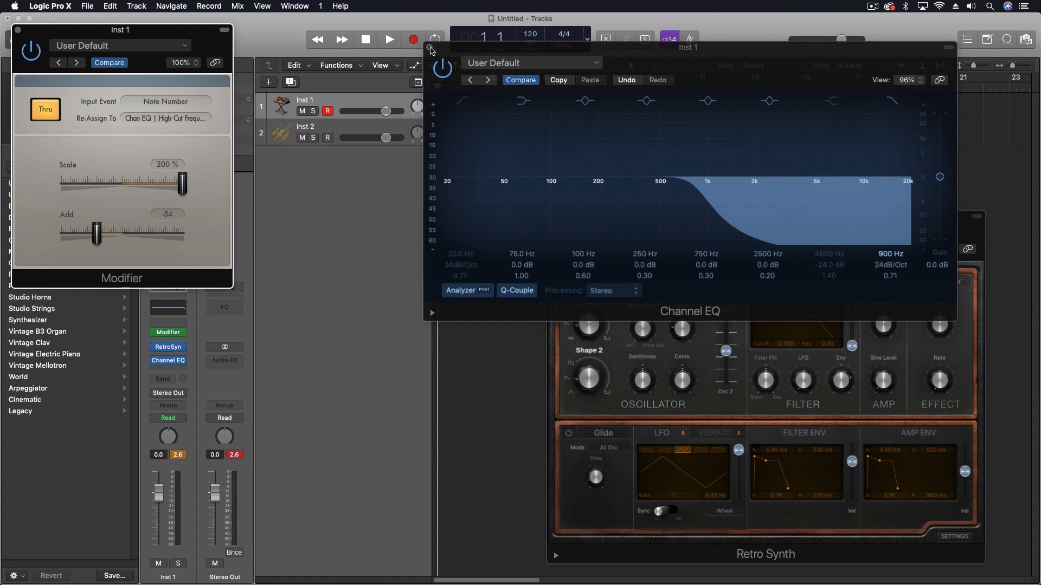
- Close the Channel EQ, Modifier and Retro Synth windows of the Inst 1 track
{"action": "left_click", "coordinate": [430, 48]}
{"action": "left_click", "coordinate": [17, 29]}
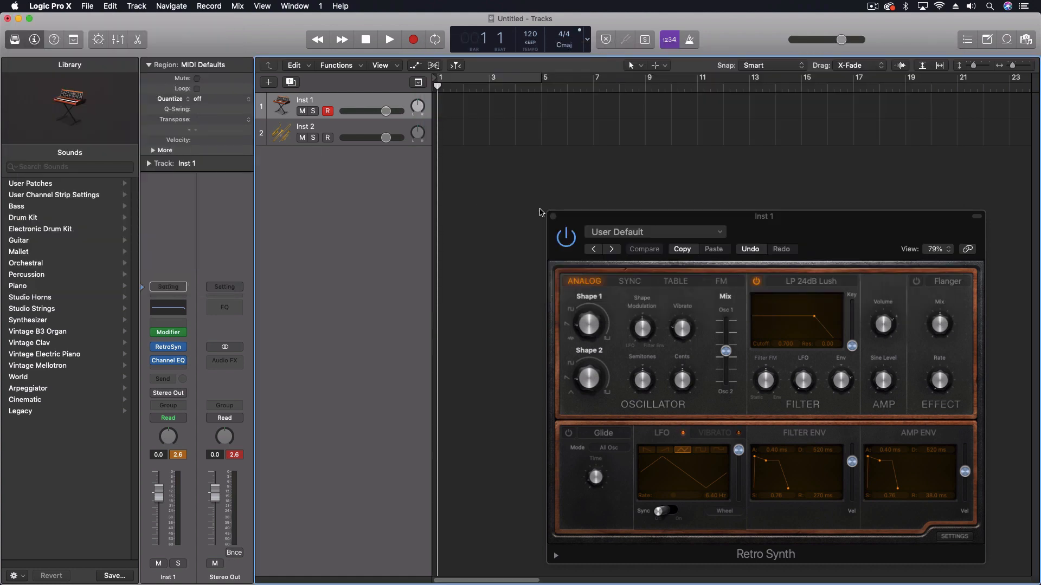
{"action": "left_click", "coordinate": [553, 216]}
- Open the Inst 2 track's Studio Horns, Modifier and ChromaVerb plug-ins and arrange their windows side by side
{"action": "left_click", "coordinate": [358, 132]}
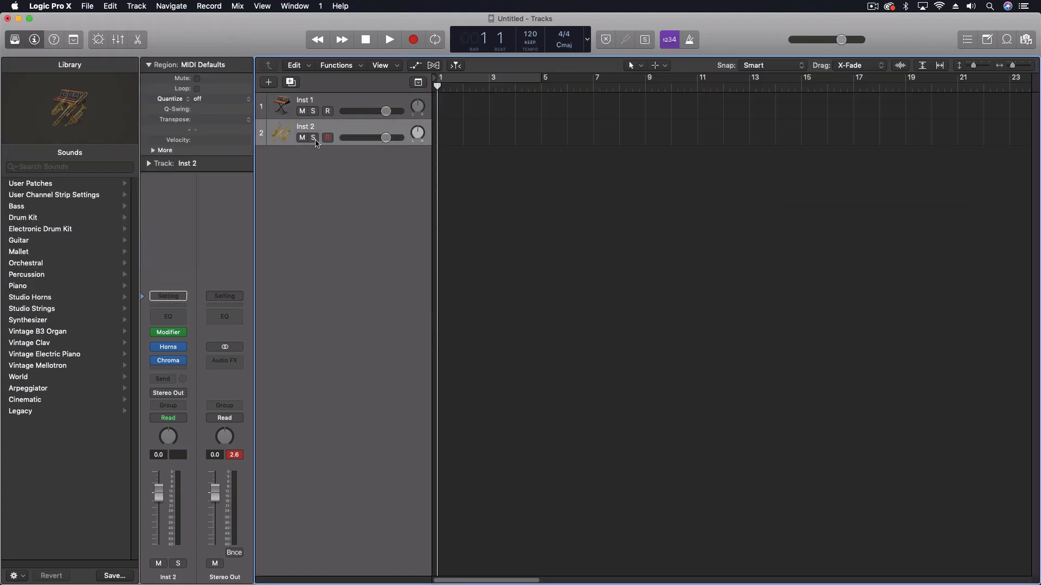
{"action": "left_click", "coordinate": [172, 349]}
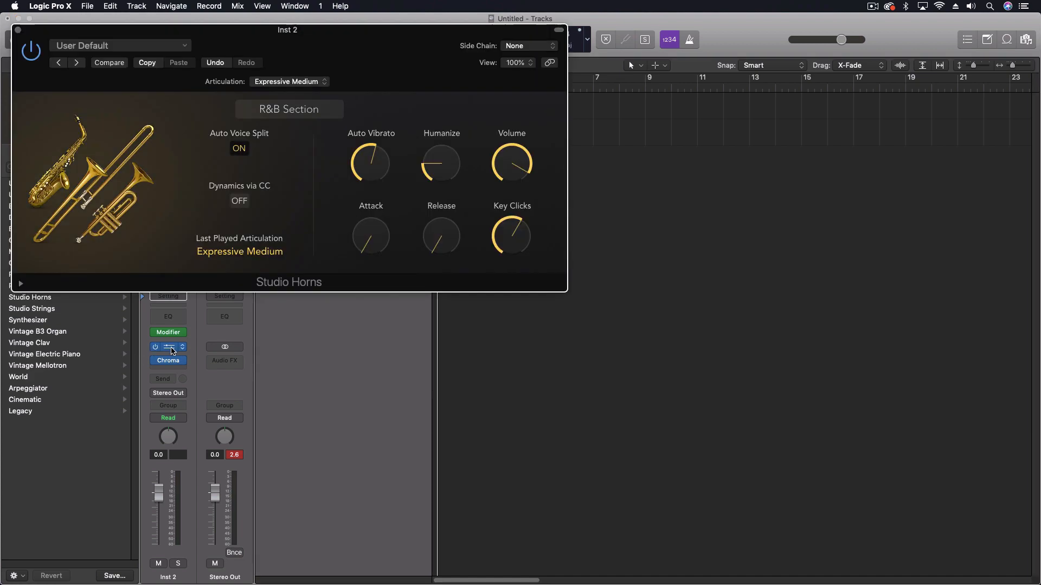
{"action": "left_click_drag", "start_coordinate": [376, 58], "coordinate": [825, 60]}
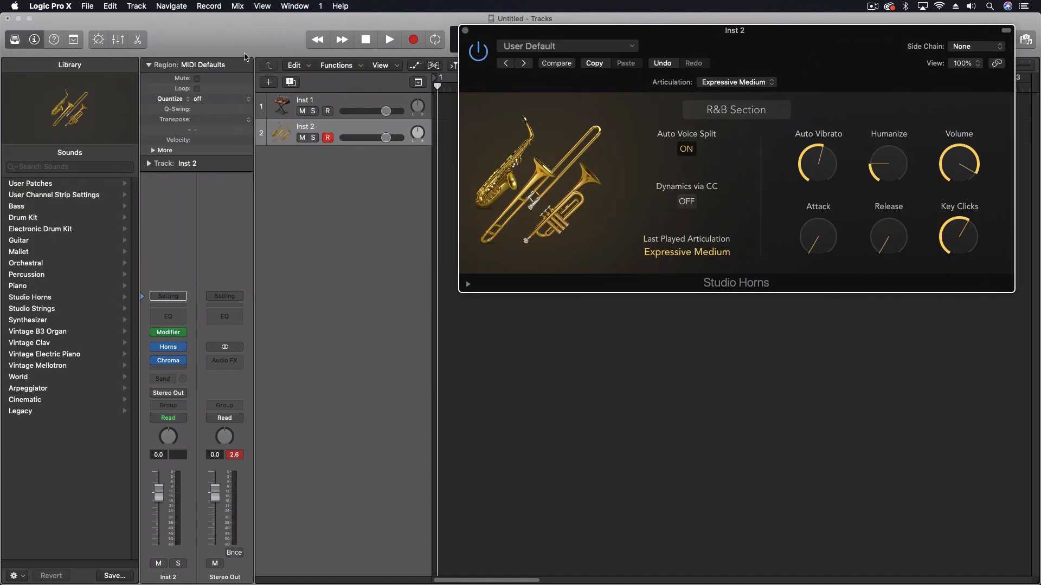
{"action": "left_click", "coordinate": [168, 332]}
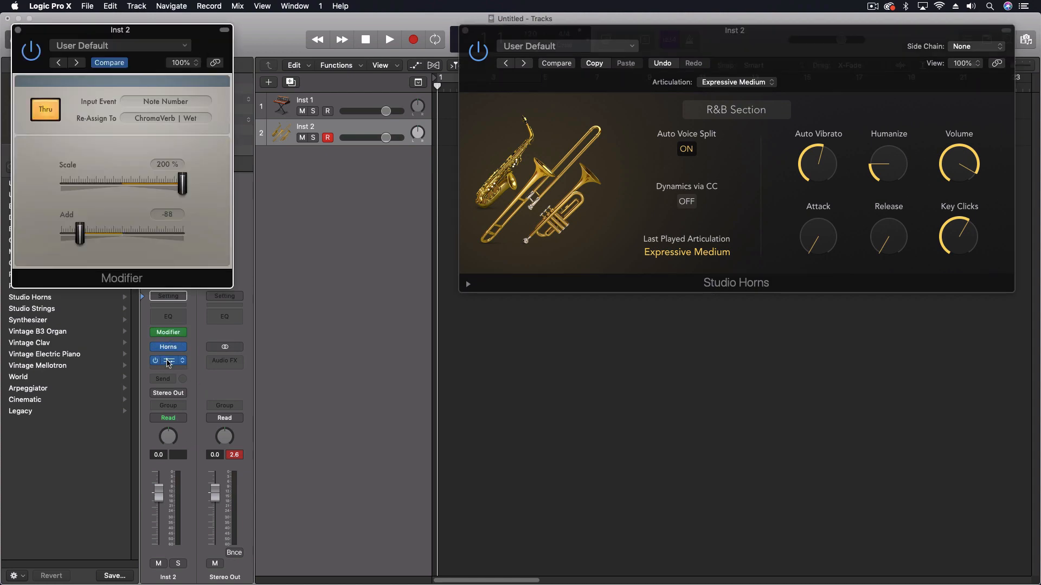
{"action": "left_click", "coordinate": [168, 360]}
{"action": "left_click_drag", "start_coordinate": [305, 51], "coordinate": [908, 289]}
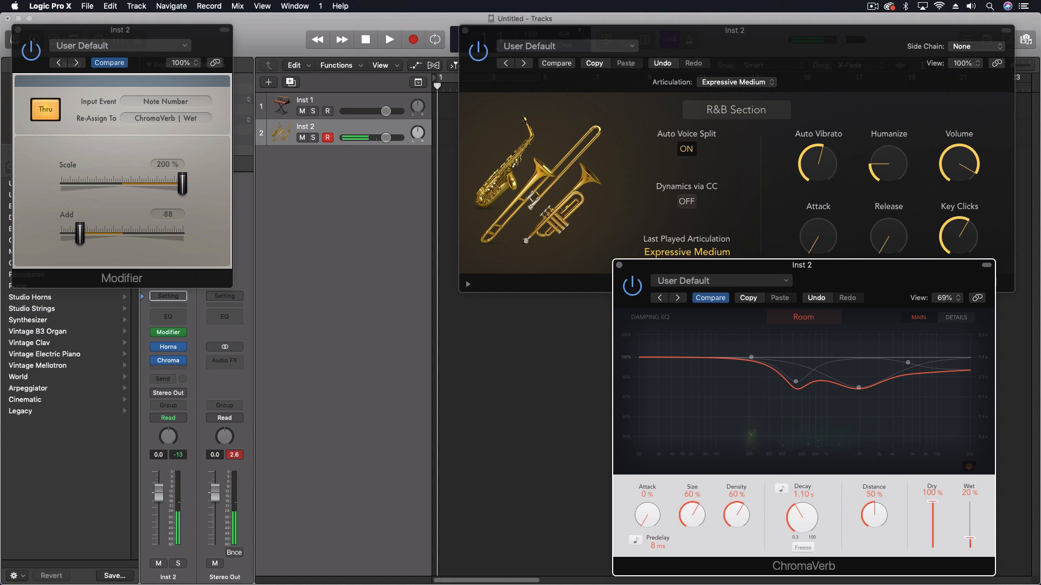
- Change the Studio Horns instrument to the single instrument Trumpet 1
{"action": "left_click", "coordinate": [708, 111]}
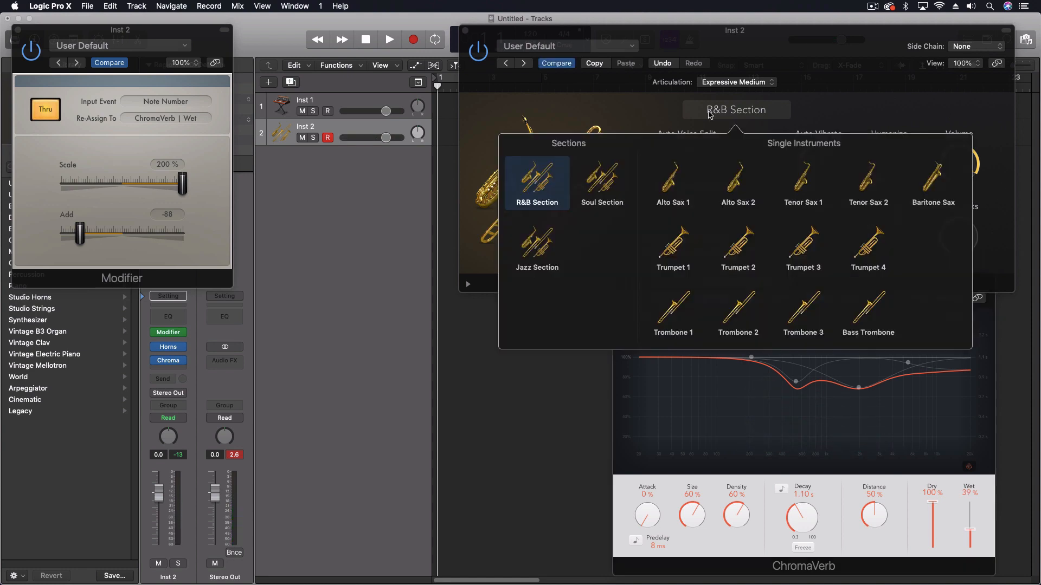
{"action": "left_click", "coordinate": [684, 248]}
{"action": "left_click", "coordinate": [623, 94]}
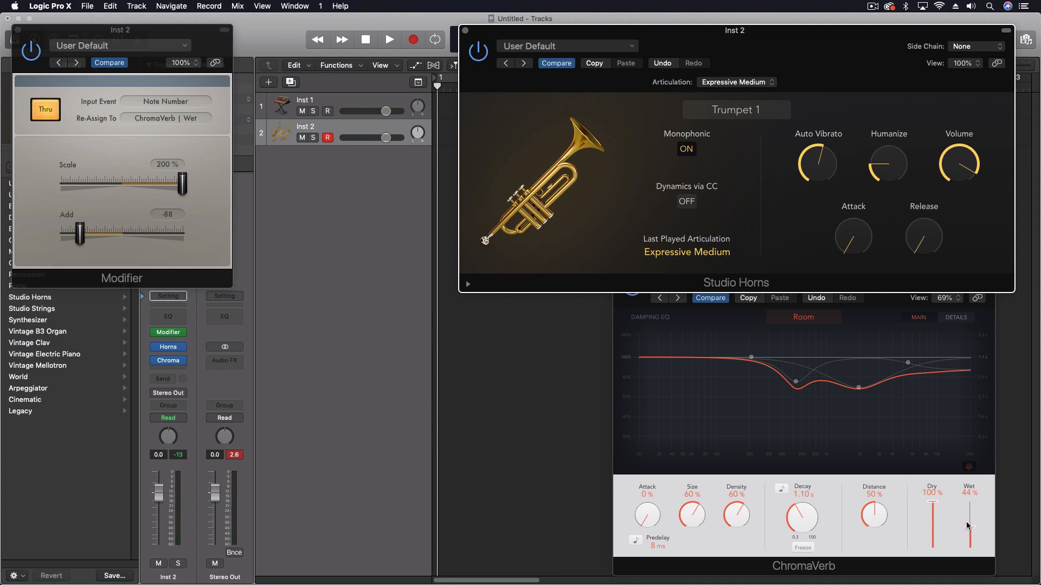
- Bring the ChromaVerb window to the front and move the Modifier window closer to the other plug-ins
{"action": "left_click", "coordinate": [916, 531]}
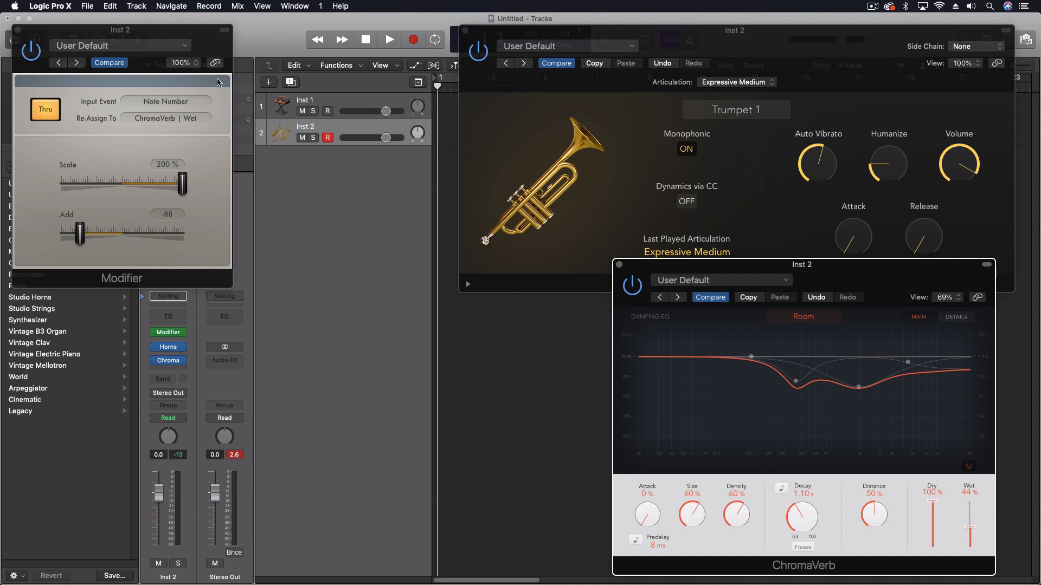
{"action": "left_click_drag", "start_coordinate": [172, 35], "coordinate": [285, 47]}
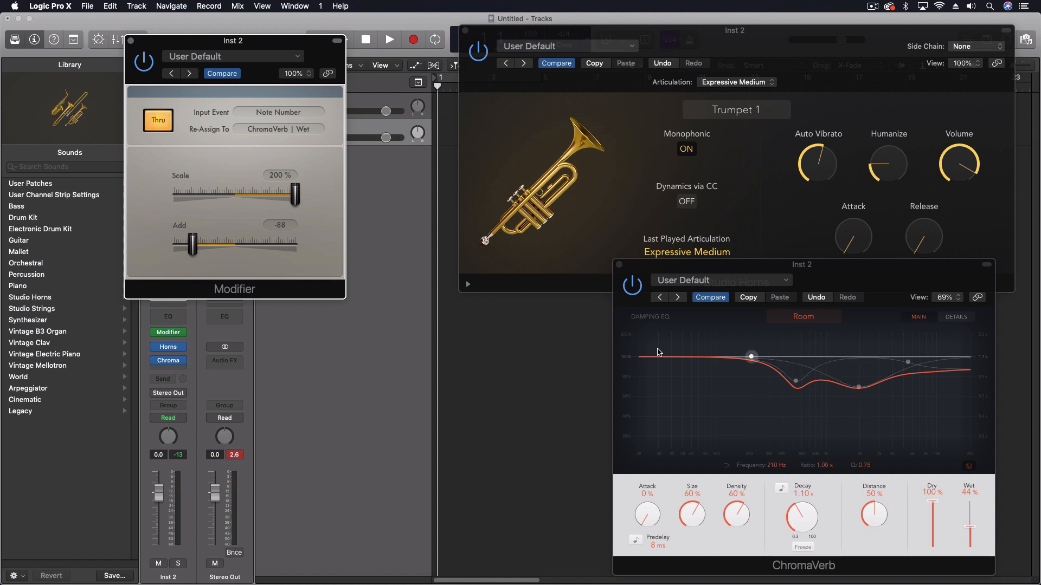
- Examine the options available for the Modifier's Input Event and Re-Assign To settings
{"action": "left_click", "coordinate": [287, 112]}
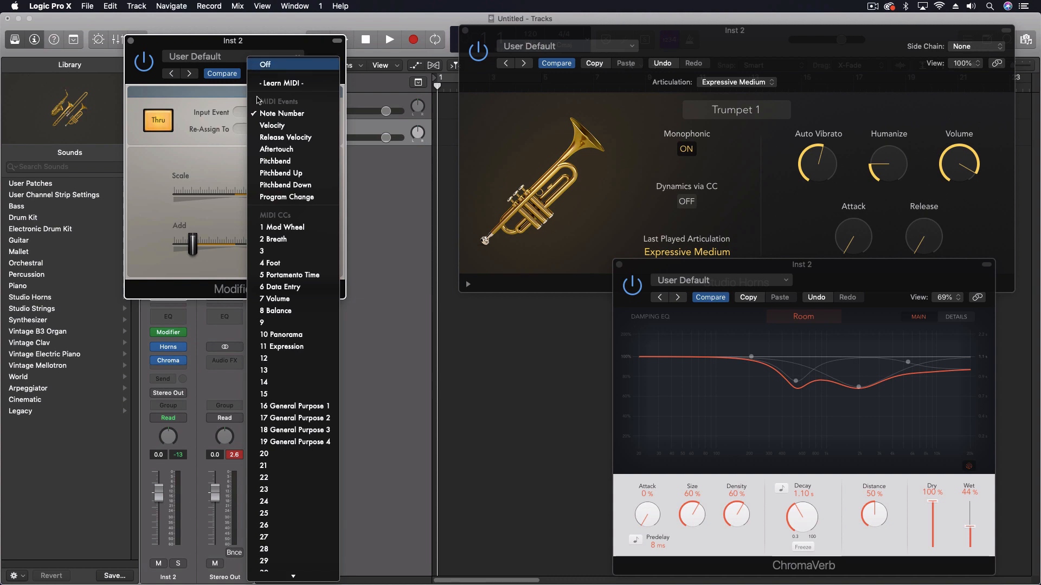
{"action": "left_click", "coordinate": [297, 84]}
{"action": "left_click", "coordinate": [255, 130]}
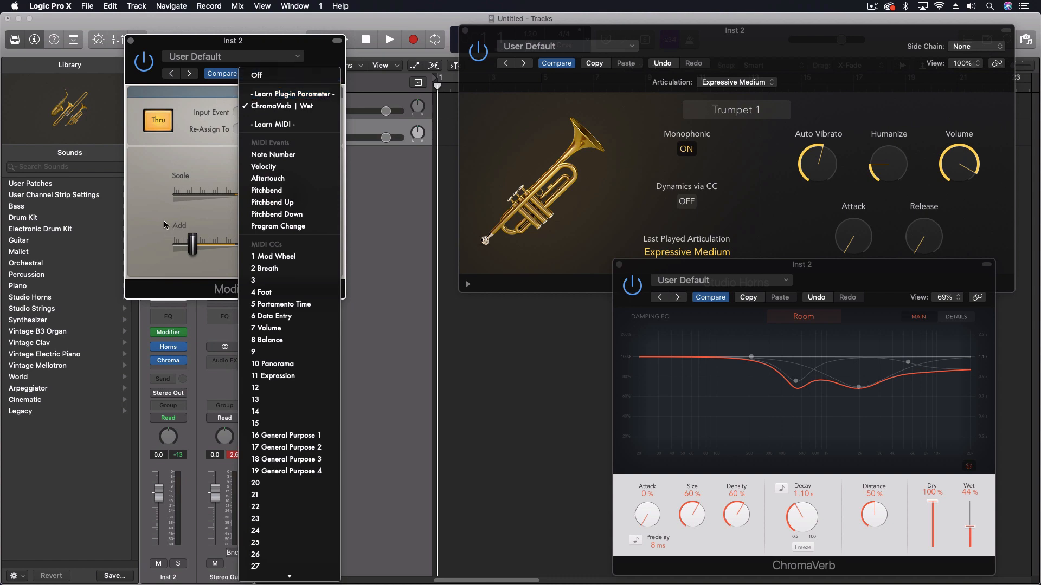
{"action": "left_click", "coordinate": [162, 242]}
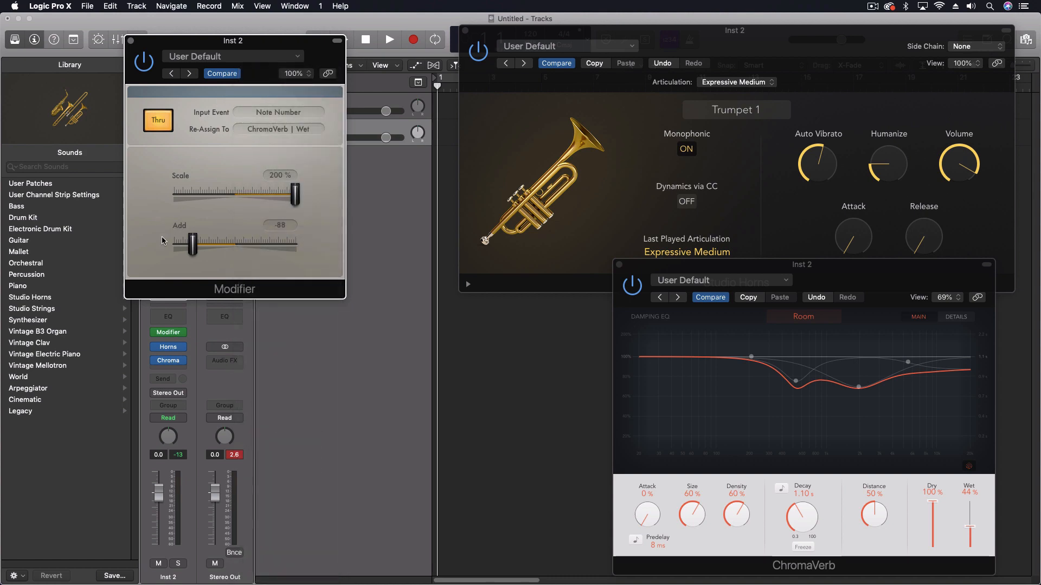